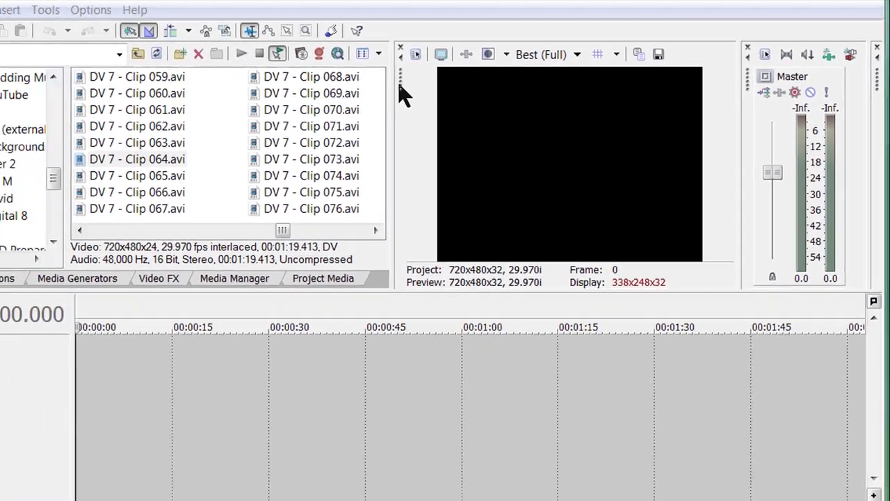
Float the Video Preview in its own window, then re-dock it beside Explorer, widening the file browser.
{"action": "left_click_drag", "start_coordinate": [316, 111], "coordinate": [359, 186]}
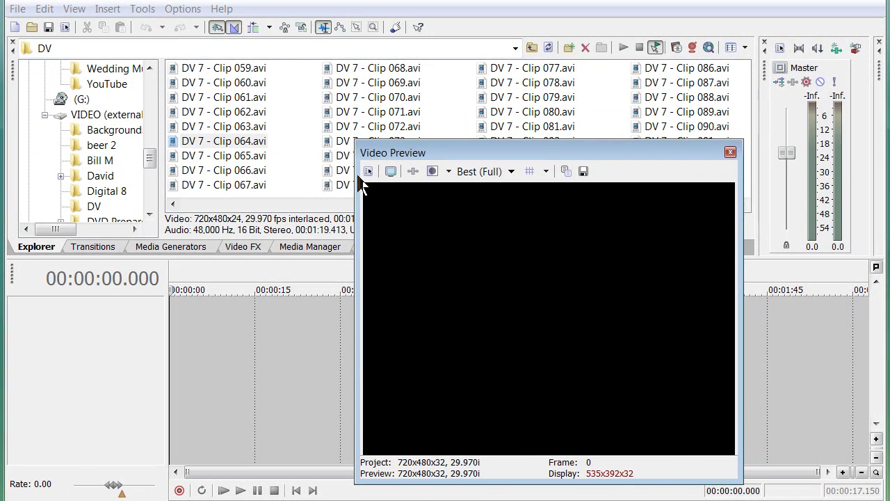
{"action": "left_click_drag", "start_coordinate": [362, 184], "coordinate": [470, 80]}
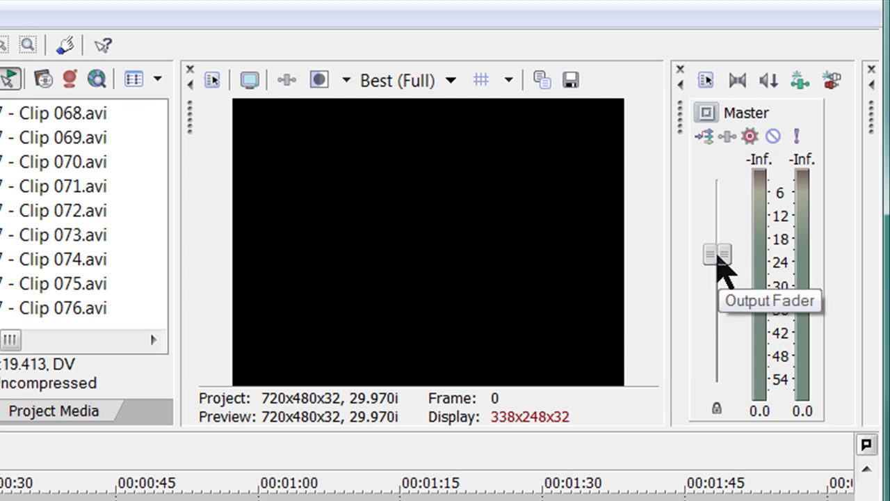
Move the Master bus fader down and up, then settle it so both readouts show 0.4 dB.
{"action": "left_click_drag", "start_coordinate": [719, 256], "coordinate": [739, 357]}
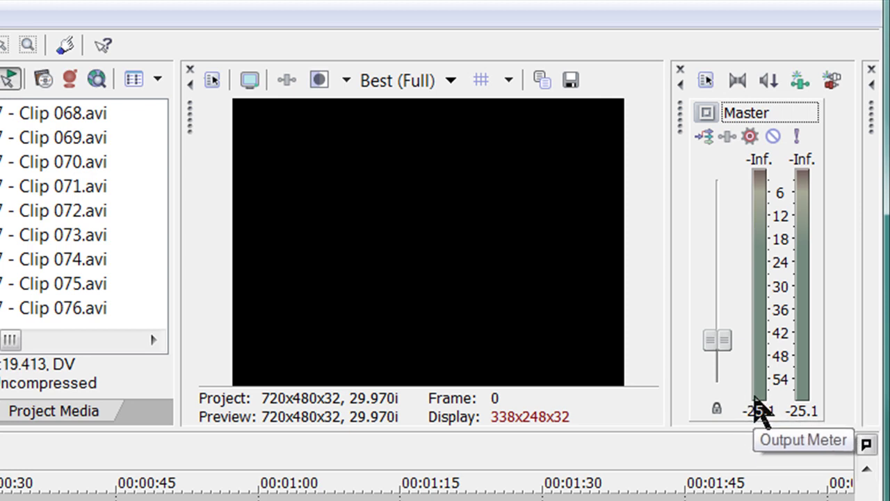
{"action": "left_click_drag", "start_coordinate": [725, 343], "coordinate": [723, 185]}
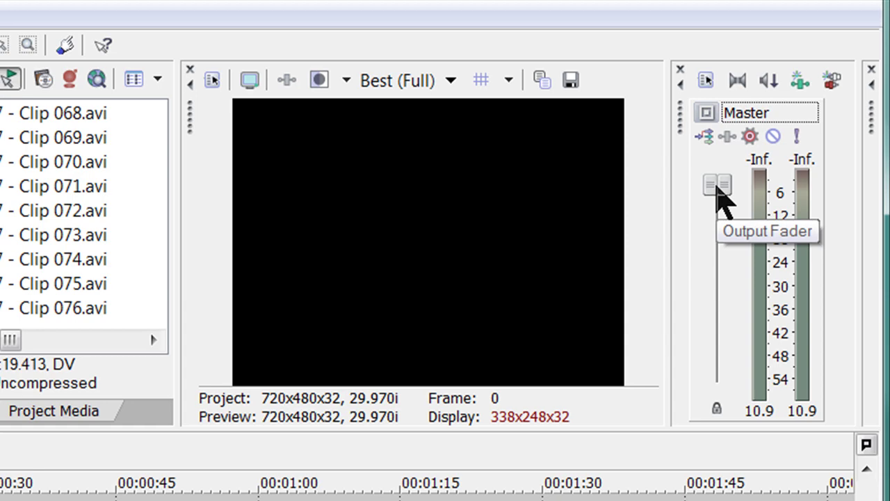
{"action": "left_click_drag", "start_coordinate": [717, 188], "coordinate": [718, 263]}
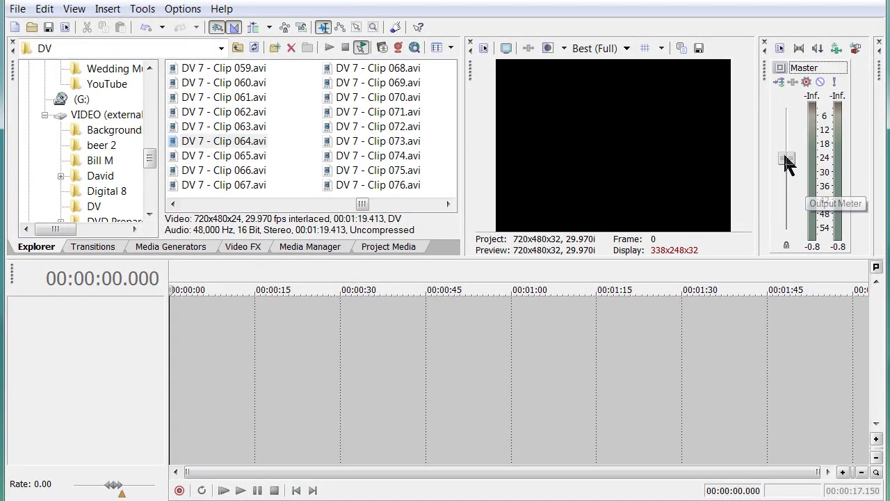
{"action": "left_click_drag", "start_coordinate": [788, 162], "coordinate": [789, 153]}
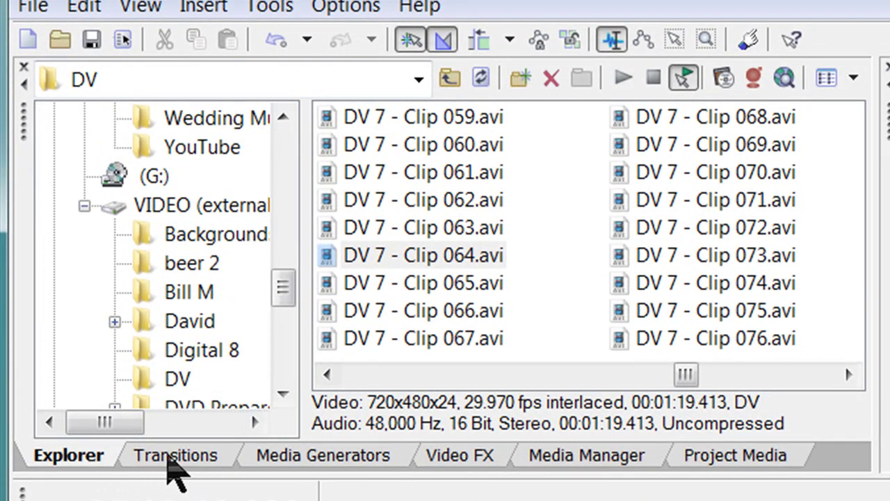
{"action": "left_click", "coordinate": [171, 457]}
{"action": "left_click", "coordinate": [470, 459]}
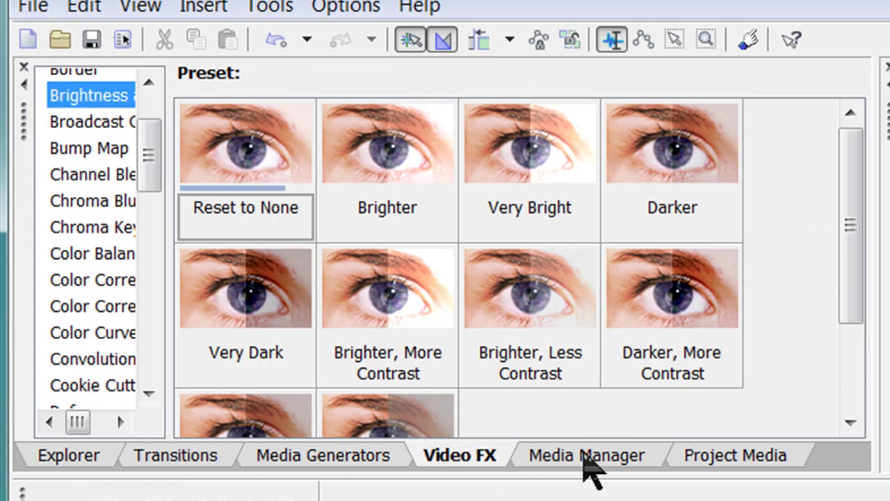
{"action": "left_click", "coordinate": [737, 459]}
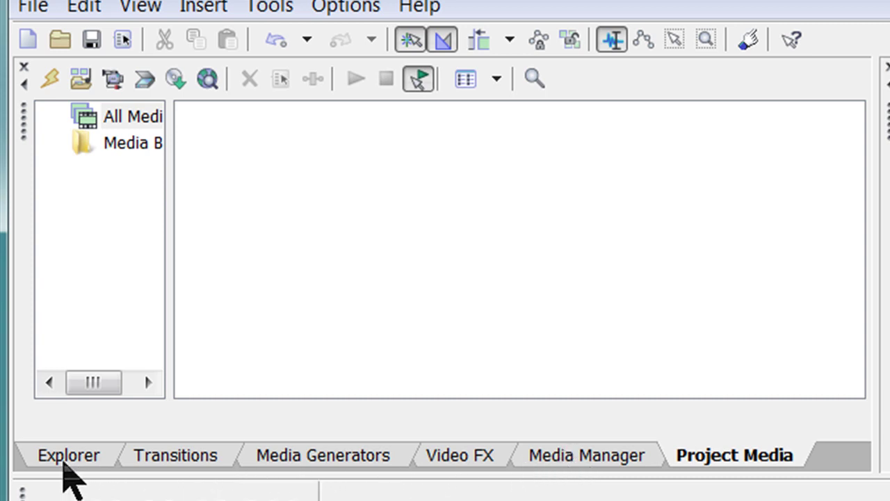
{"action": "left_click", "coordinate": [63, 465]}
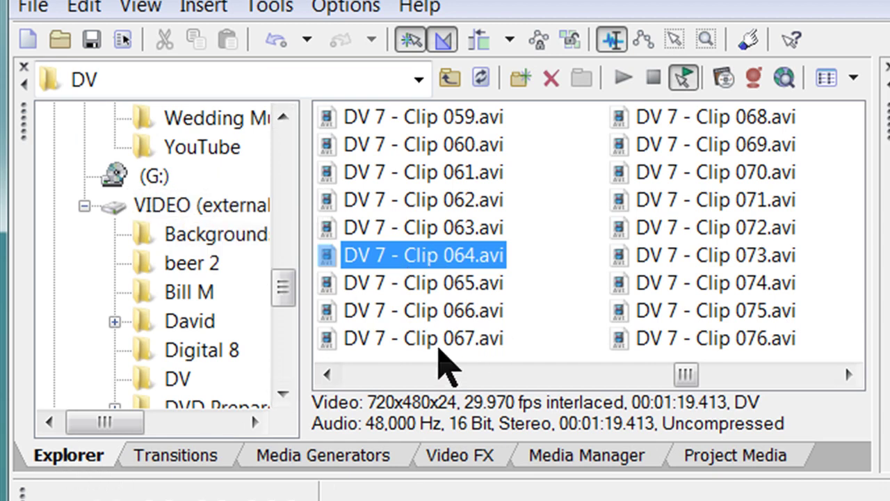
Open the Transitions library and browse Flash, Clock Wipe, Barn Door, 3D Shuffle and Iris, ending on Cross Effect.
{"action": "left_click", "coordinate": [201, 461]}
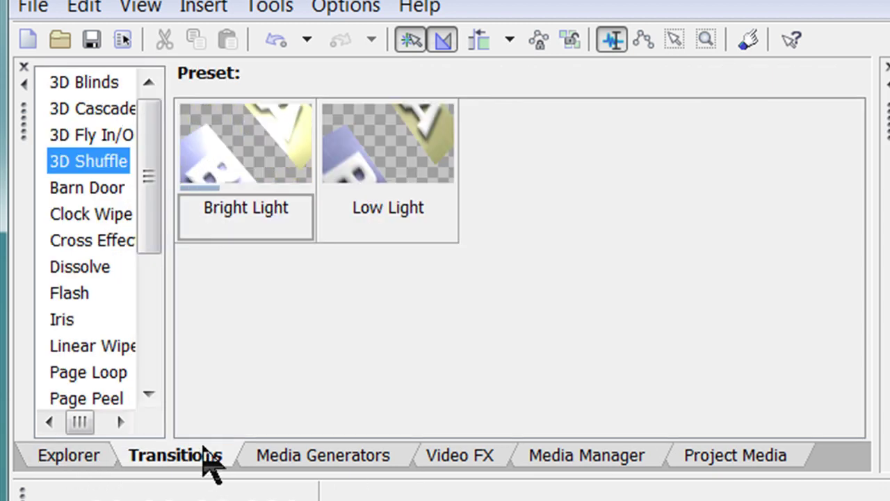
{"action": "left_click", "coordinate": [66, 293]}
{"action": "left_click", "coordinate": [74, 241]}
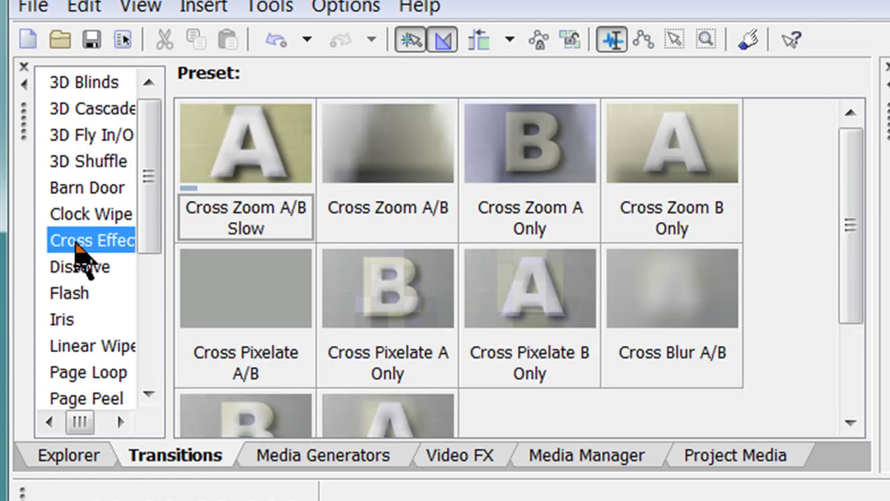
{"action": "left_click", "coordinate": [69, 215]}
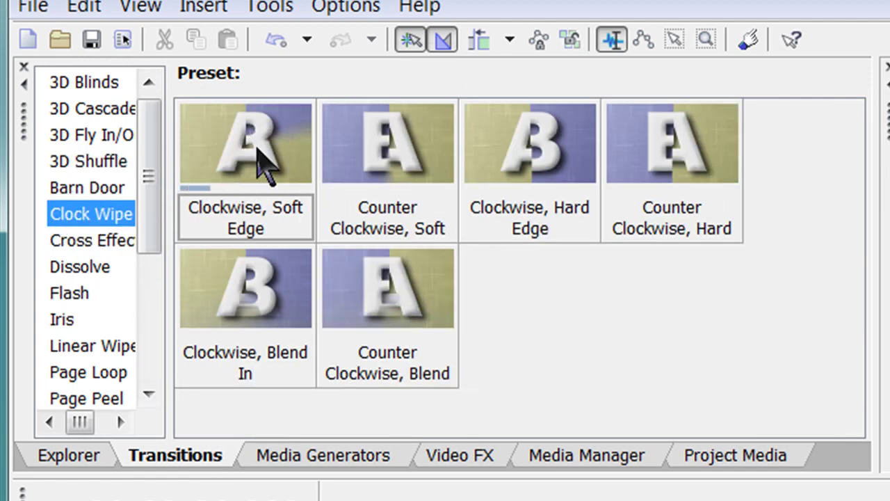
{"action": "left_click", "coordinate": [111, 188]}
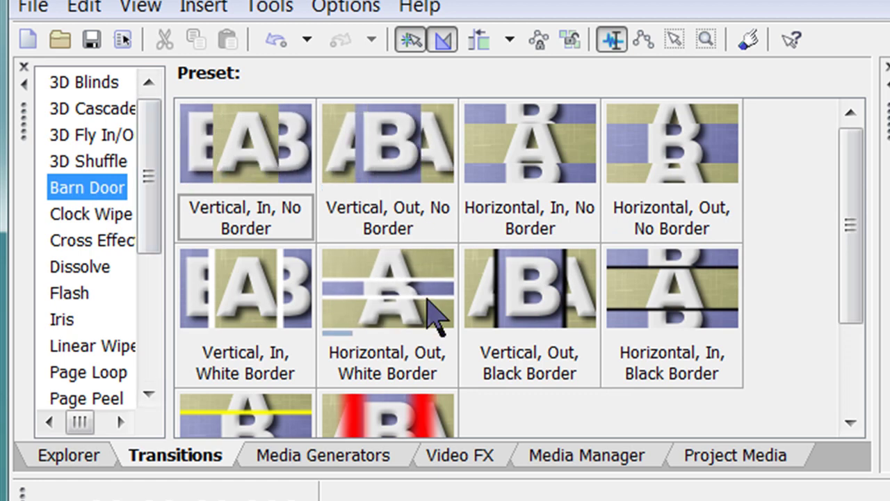
{"action": "left_click", "coordinate": [92, 161]}
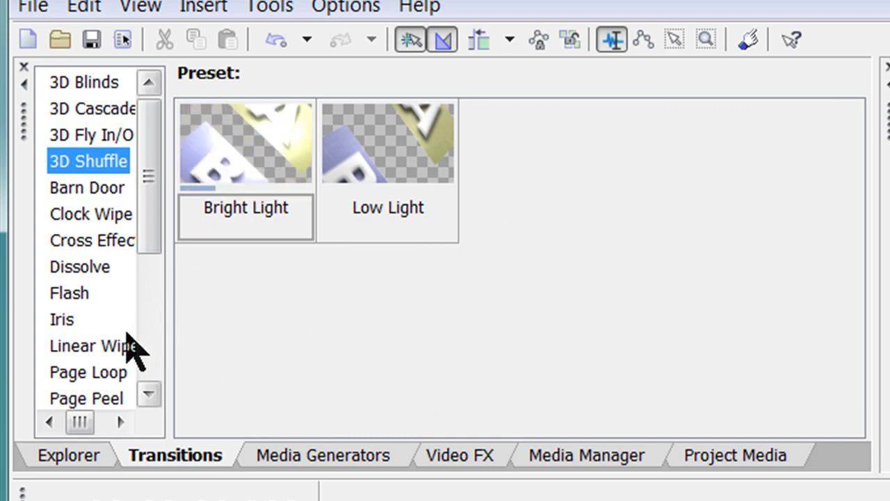
{"action": "left_click", "coordinate": [120, 345]}
{"action": "left_click", "coordinate": [108, 372]}
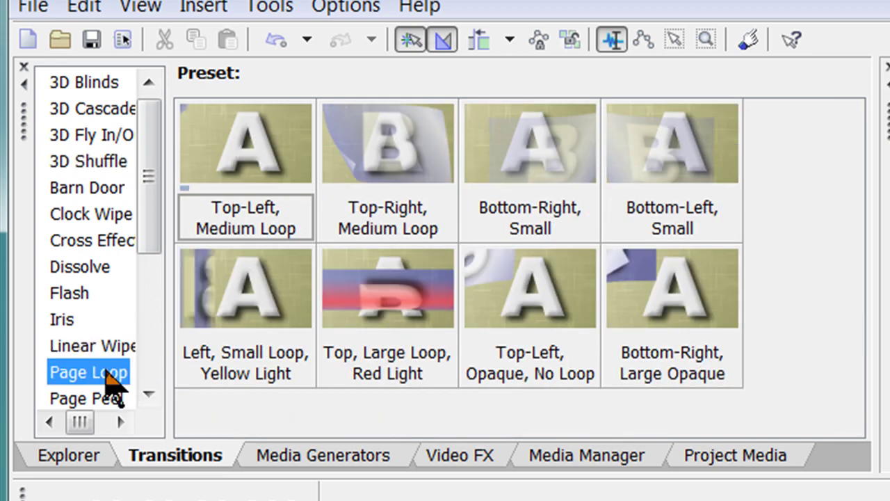
{"action": "left_click", "coordinate": [77, 296]}
{"action": "left_click", "coordinate": [77, 322]}
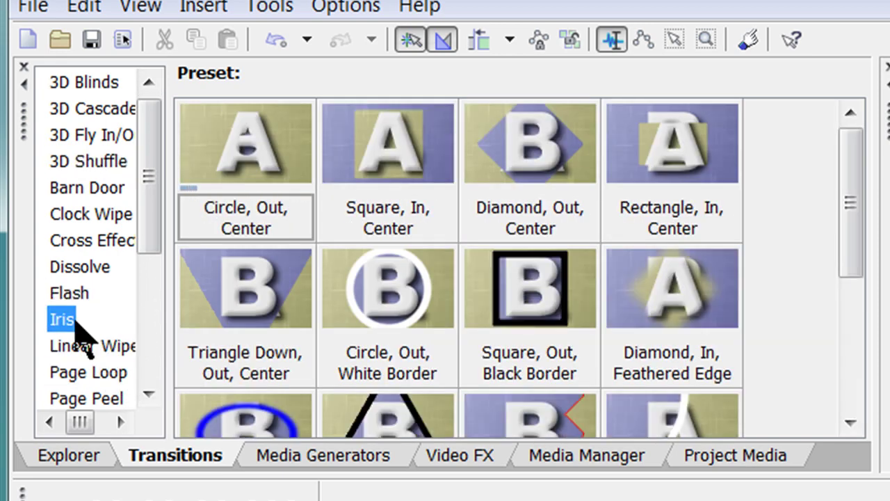
{"action": "left_click", "coordinate": [99, 243]}
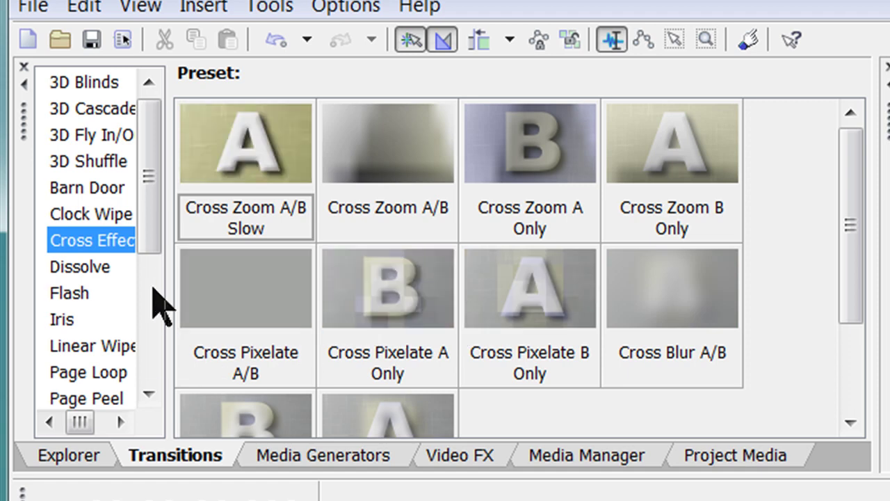
Open Media Generators and browse Test Pattern, Solid Color, Credit Roll, Checkerboard and Noise Texture, ending on Text.
{"action": "left_click", "coordinate": [351, 464]}
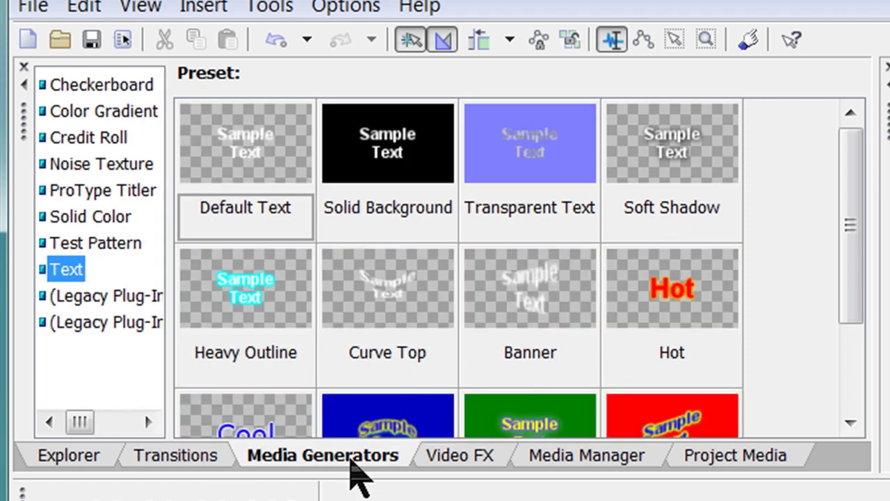
{"action": "left_click", "coordinate": [260, 175]}
{"action": "left_click", "coordinate": [97, 242]}
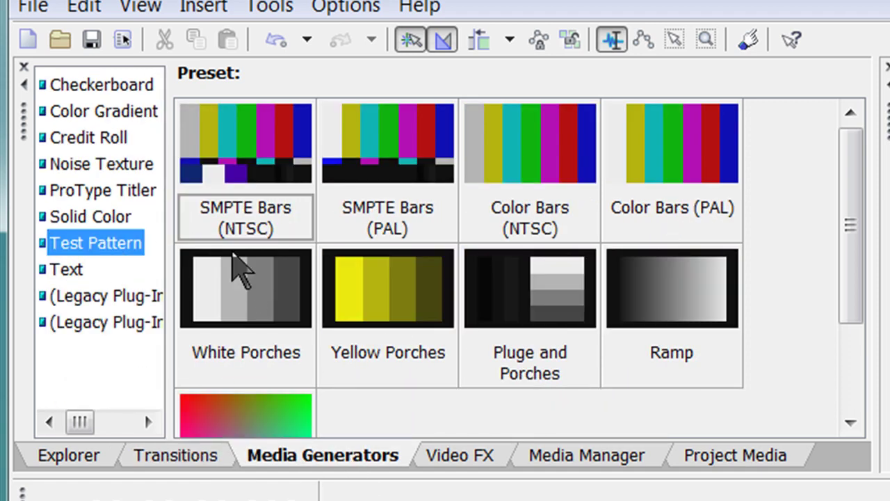
{"action": "left_click", "coordinate": [97, 219]}
{"action": "left_click", "coordinate": [103, 192]}
{"action": "left_click", "coordinate": [108, 115]}
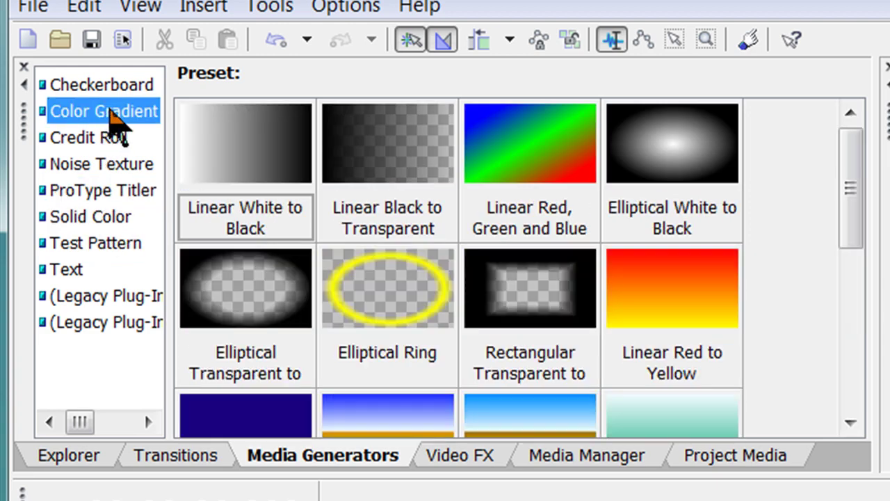
{"action": "left_click", "coordinate": [109, 139]}
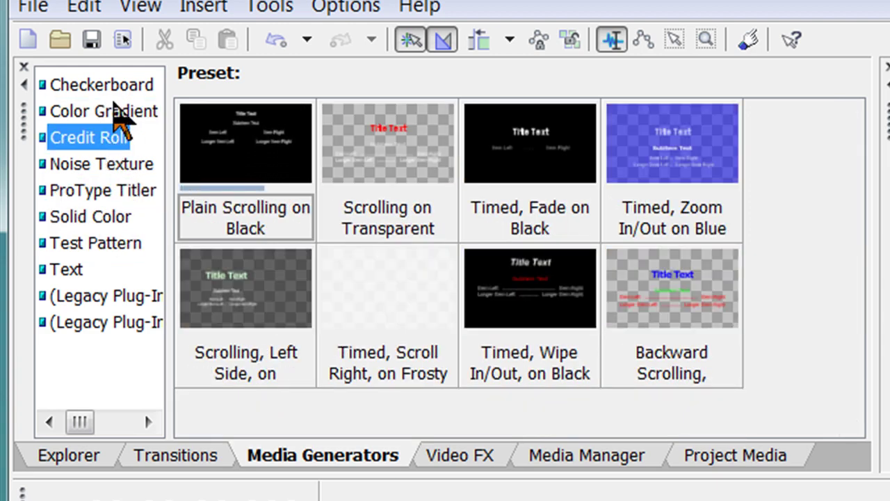
{"action": "left_click", "coordinate": [111, 89]}
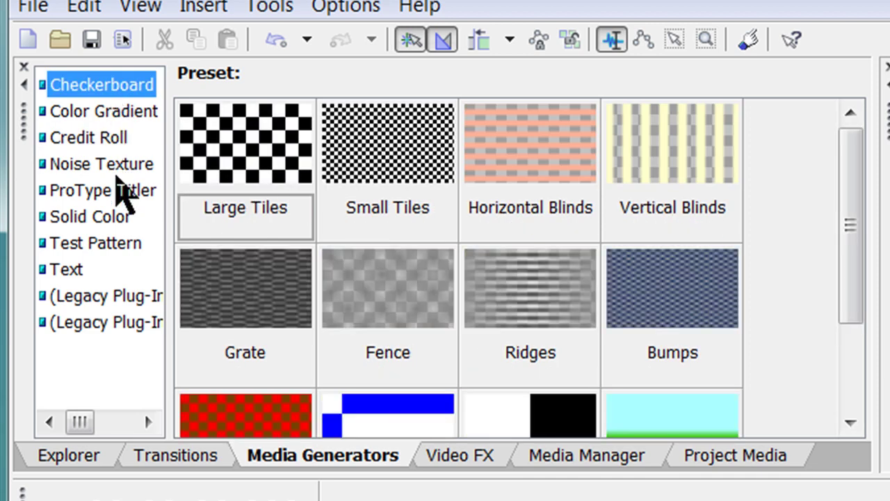
{"action": "left_click", "coordinate": [115, 167]}
{"action": "left_click", "coordinate": [69, 271]}
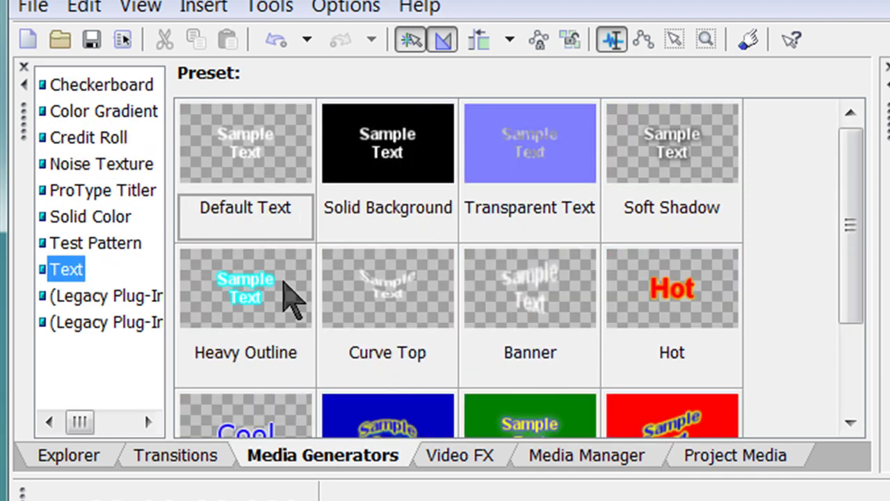
Open Video FX and browse Color Curves, Chroma Key, Channel Blend, Bump Map and Cookie Cutter, ending on Mirror.
{"action": "left_click", "coordinate": [473, 459]}
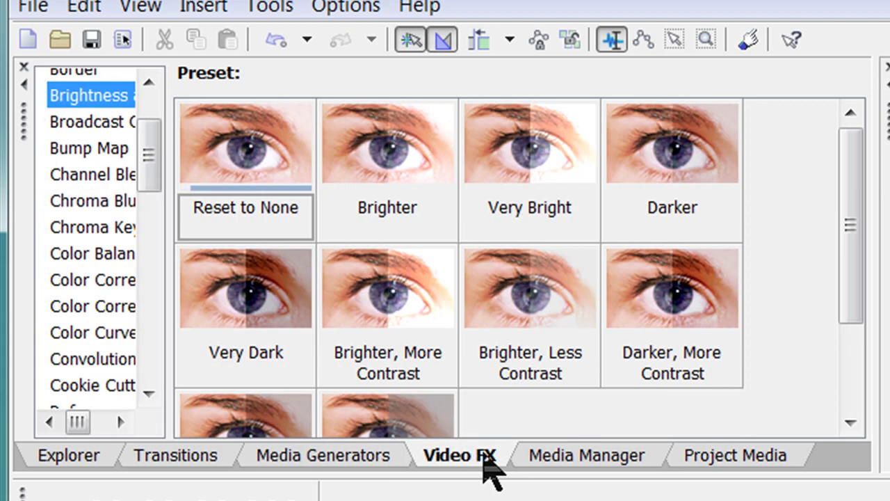
{"action": "left_click_drag", "start_coordinate": [854, 263], "coordinate": [858, 214]}
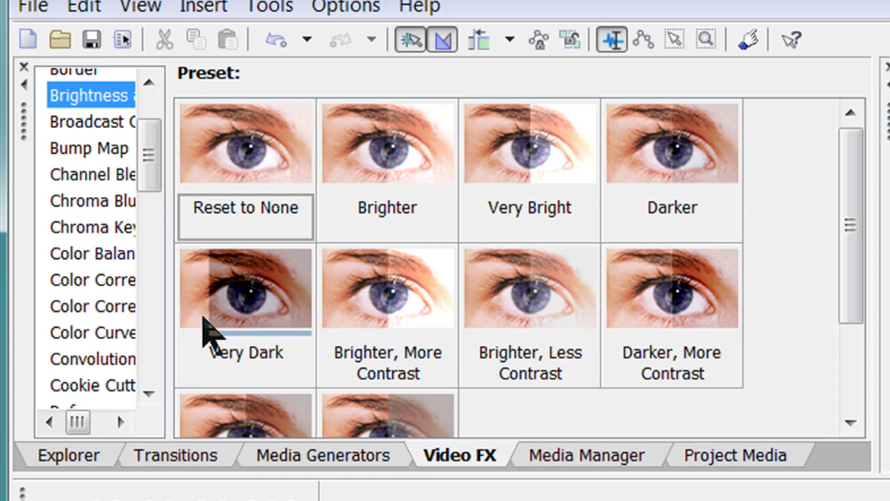
{"action": "left_click", "coordinate": [96, 331]}
{"action": "left_click", "coordinate": [98, 358]}
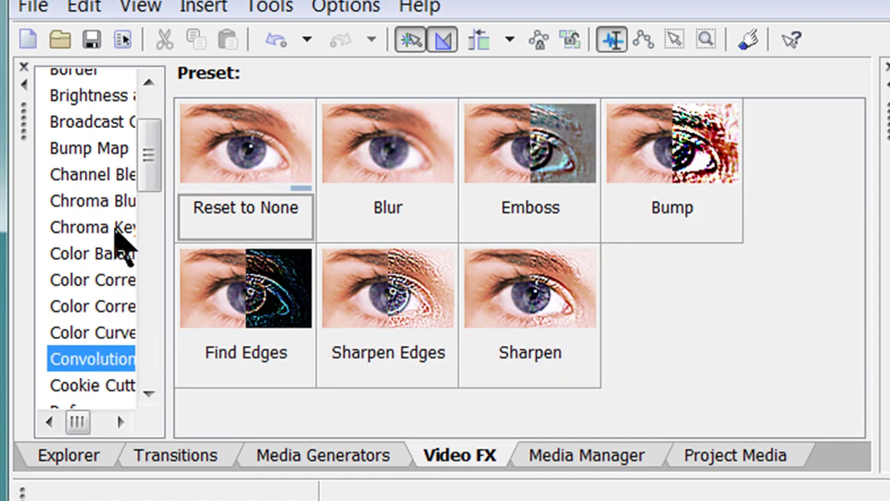
{"action": "left_click", "coordinate": [115, 228]}
{"action": "left_click", "coordinate": [125, 178]}
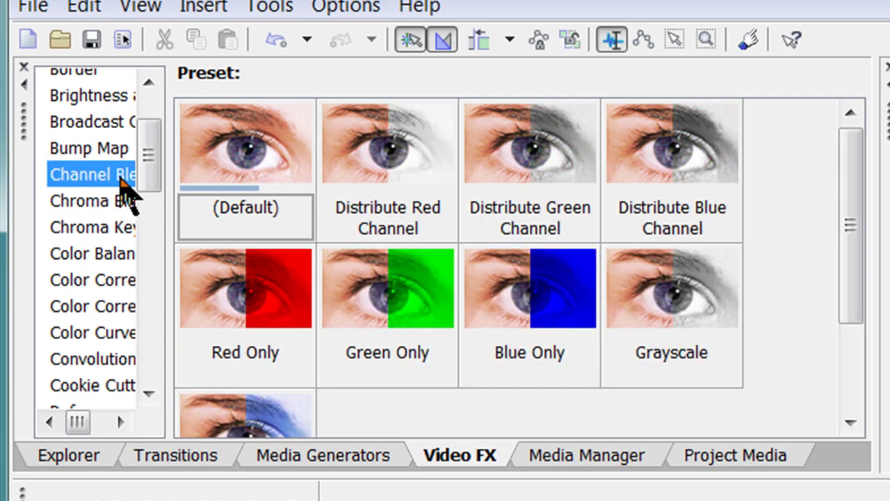
{"action": "left_click", "coordinate": [100, 155]}
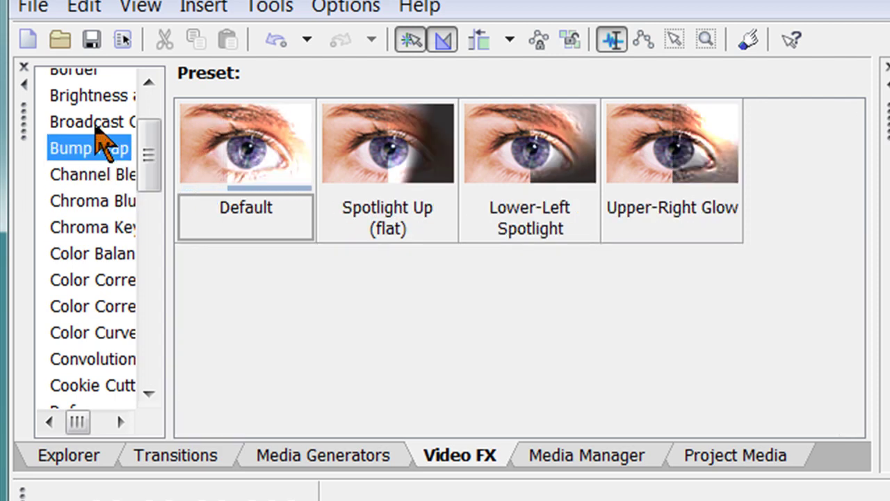
{"action": "left_click", "coordinate": [96, 125]}
{"action": "left_click", "coordinate": [91, 96]}
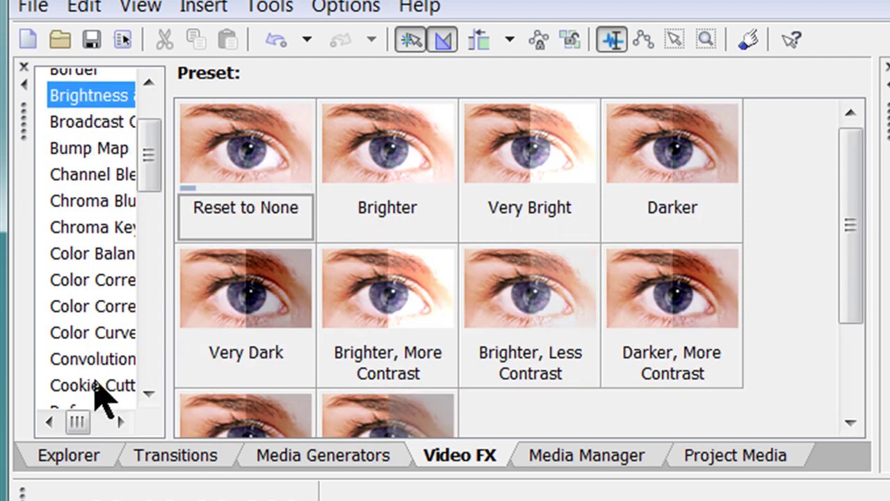
{"action": "left_click", "coordinate": [95, 384]}
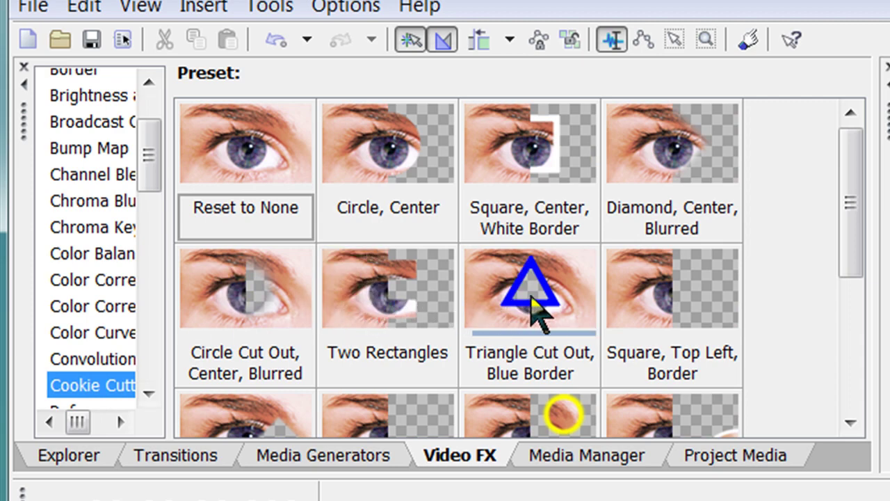
{"action": "left_click_drag", "start_coordinate": [151, 175], "coordinate": [150, 278]}
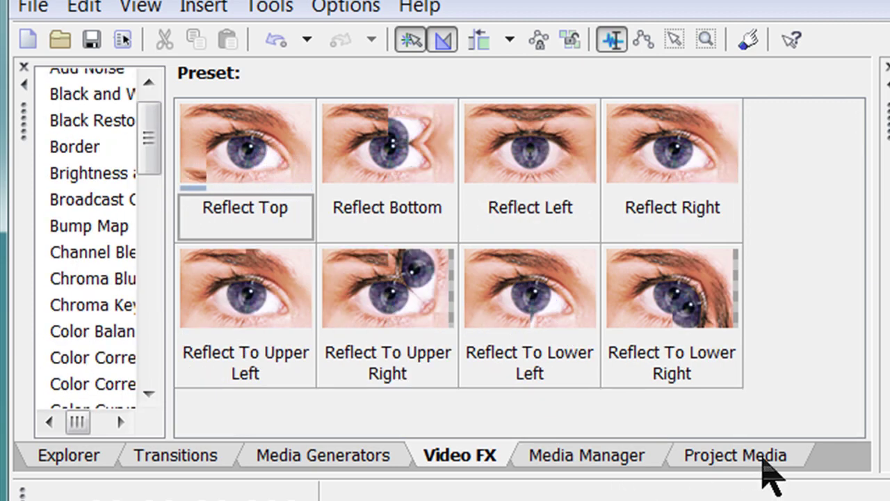
Cycle through Project Media, Transitions and Media Generators, then return to Explorer's DV 7 clip list.
{"action": "left_click", "coordinate": [764, 463]}
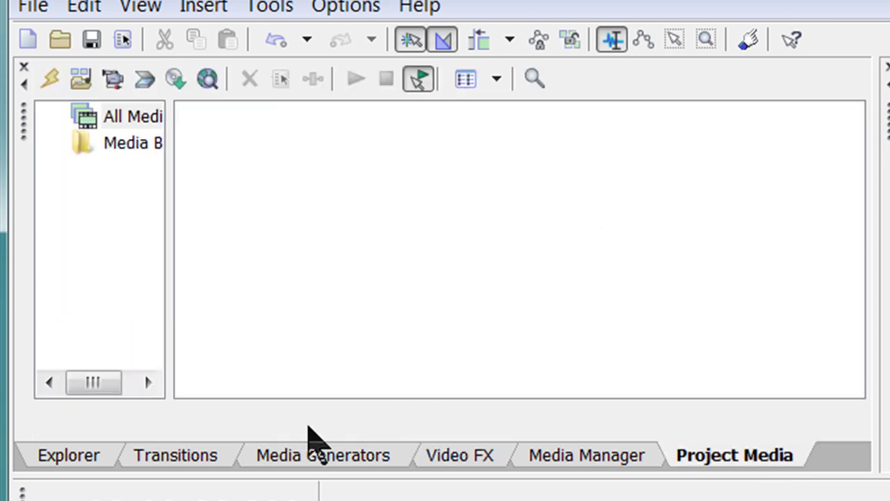
{"action": "left_click", "coordinate": [64, 464]}
{"action": "left_click", "coordinate": [195, 460]}
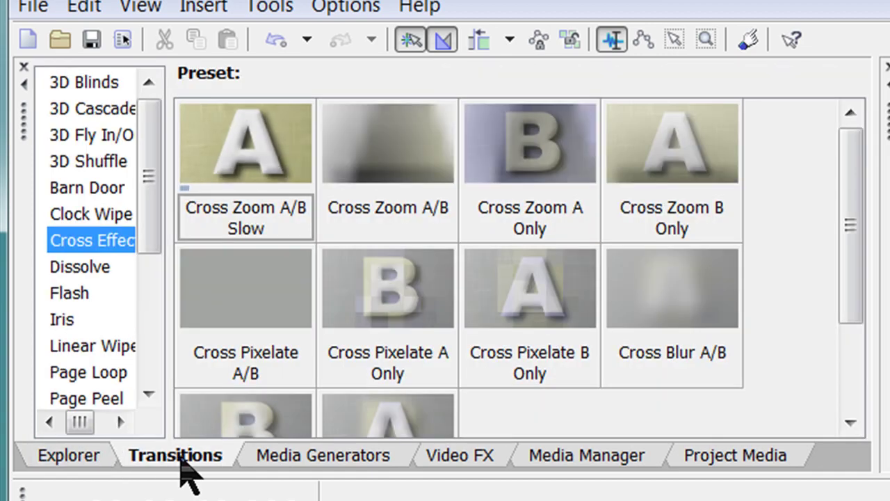
{"action": "left_click", "coordinate": [313, 457]}
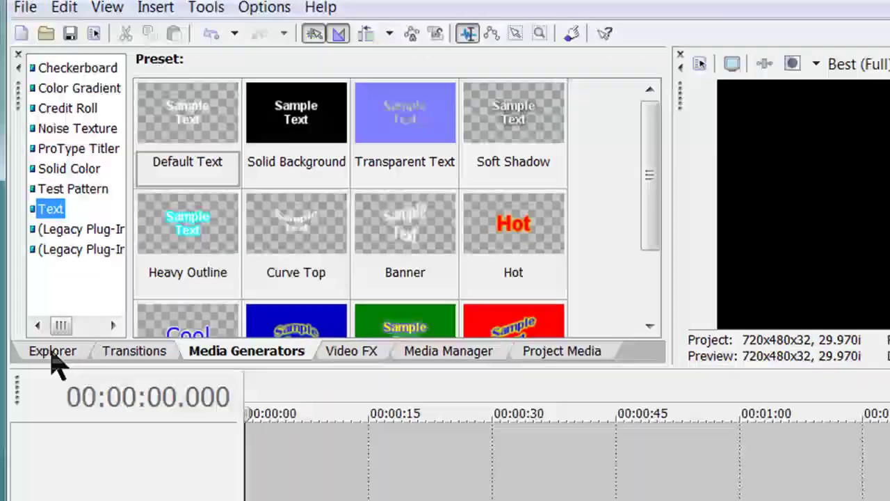
{"action": "left_click", "coordinate": [52, 351]}
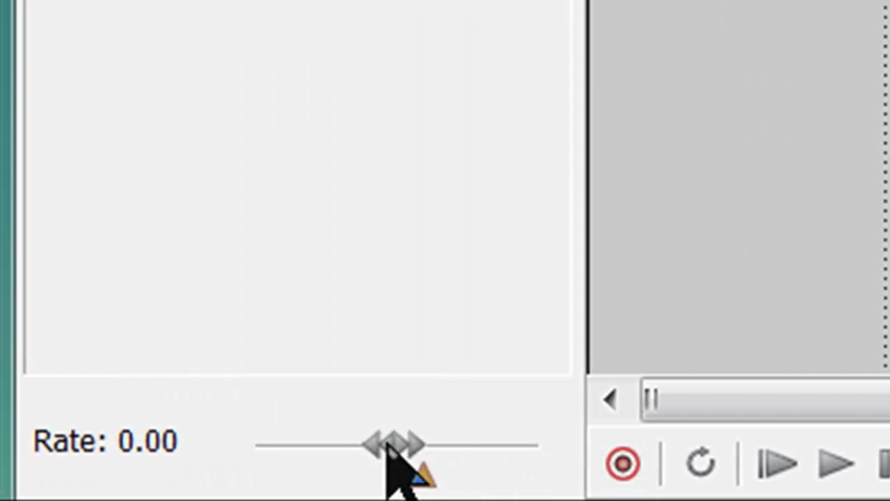
{"action": "left_click_drag", "start_coordinate": [386, 444], "coordinate": [365, 452]}
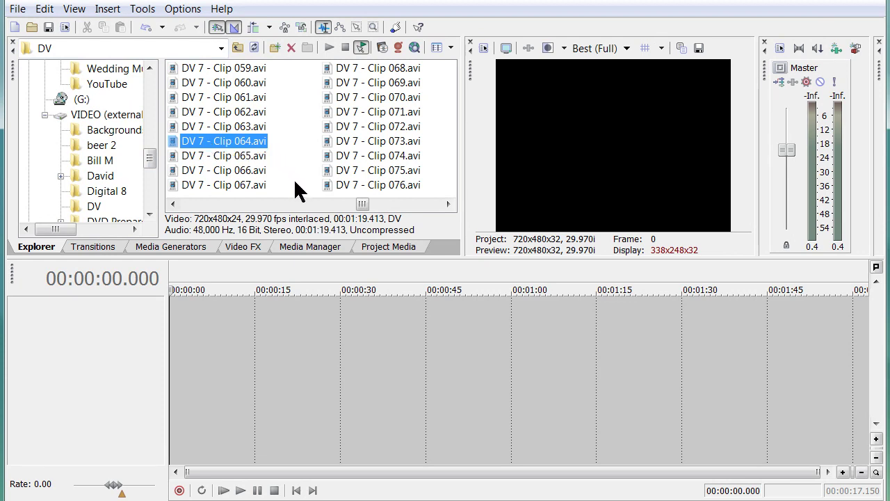
Drag DV 7 - Clip 064.avi from Explorer onto the timeline at 00:00:00.
{"action": "left_click_drag", "start_coordinate": [295, 189], "coordinate": [175, 342]}
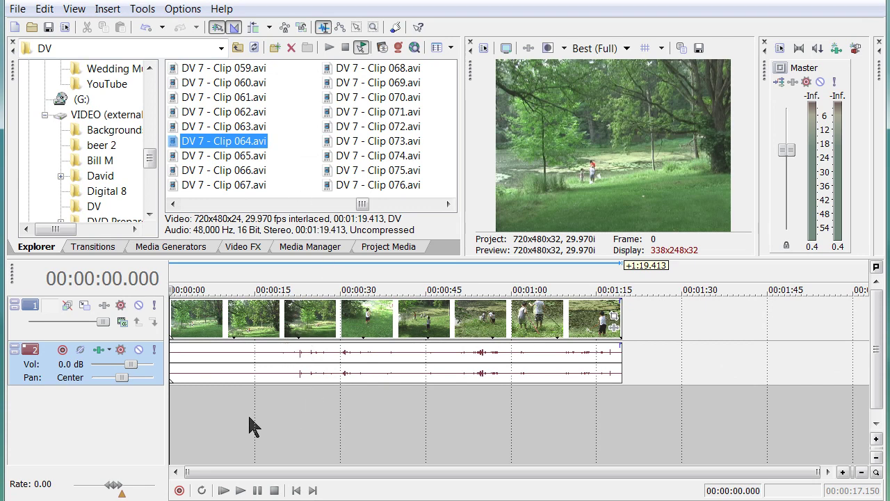
Play Clip 064, shuttle with the Rate slider, then play from about 0:54 and stop at 00:00:59.593.
{"action": "left_click", "coordinate": [240, 490]}
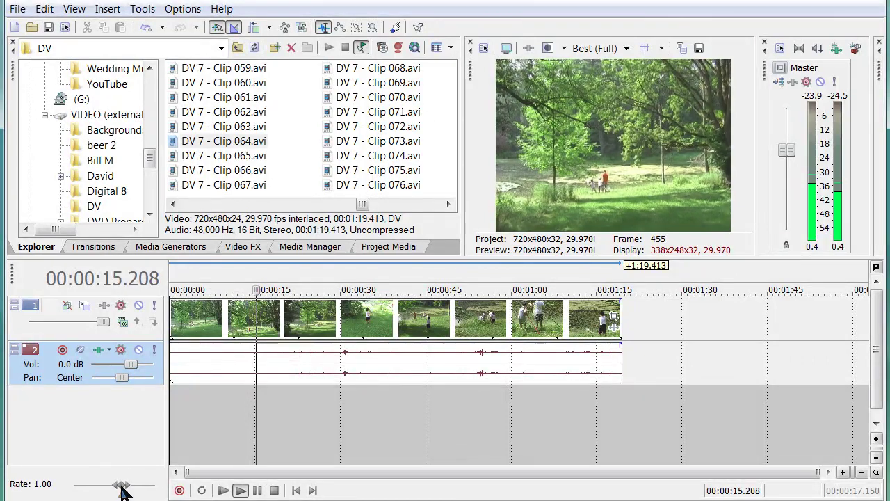
{"action": "mouse_move", "coordinate": [121, 484]}
{"action": "left_mouse_down"}
{"action": "mouse_move", "coordinate": [70, 485]}
{"action": "mouse_move", "coordinate": [148, 485]}
{"action": "mouse_move", "coordinate": [91, 484]}
{"action": "mouse_move", "coordinate": [121, 490]}
{"action": "left_mouse_up"}
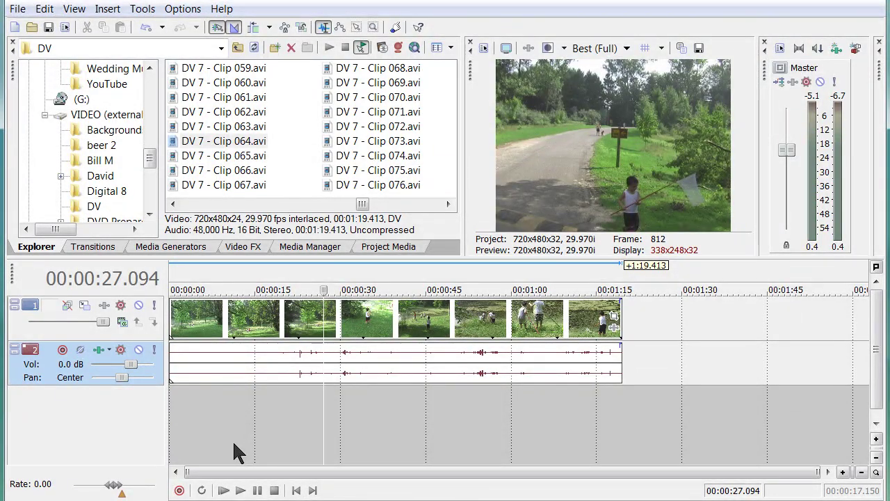
{"action": "left_click", "coordinate": [476, 416]}
{"action": "left_click", "coordinate": [473, 416]}
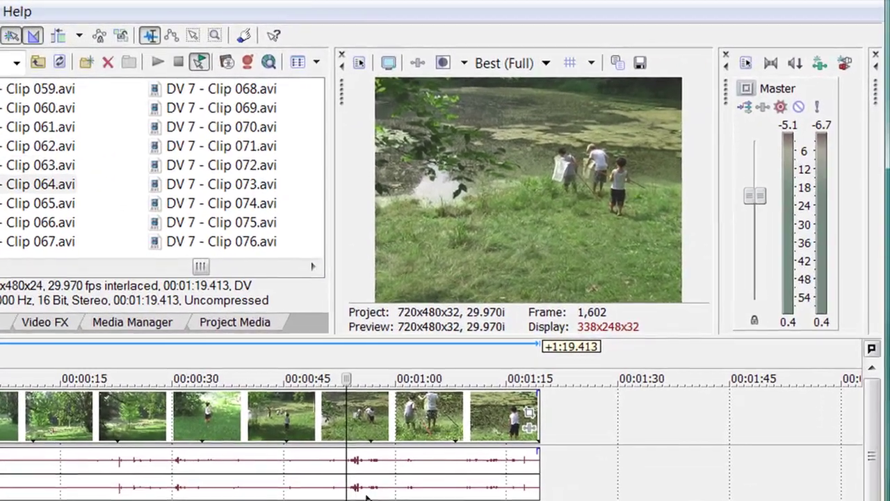
{"action": "key", "text": "space"}
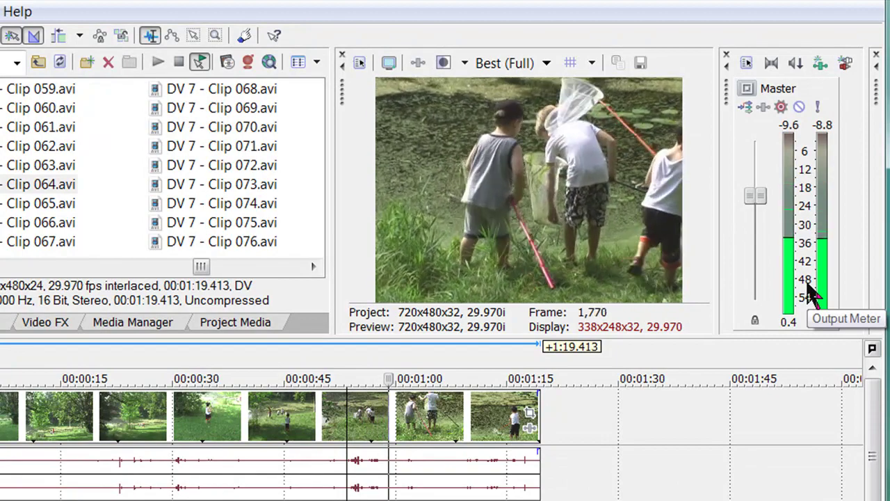
{"action": "key", "text": "space"}
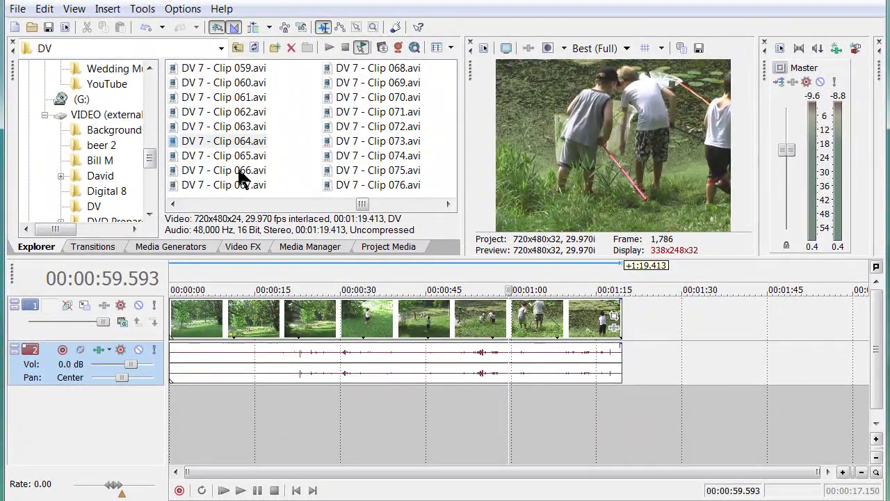
Add DV 7 - Clip 065.avi after Clip 064, then play through the join and stop at 00:01:22.849.
{"action": "left_click_drag", "start_coordinate": [212, 164], "coordinate": [630, 335]}
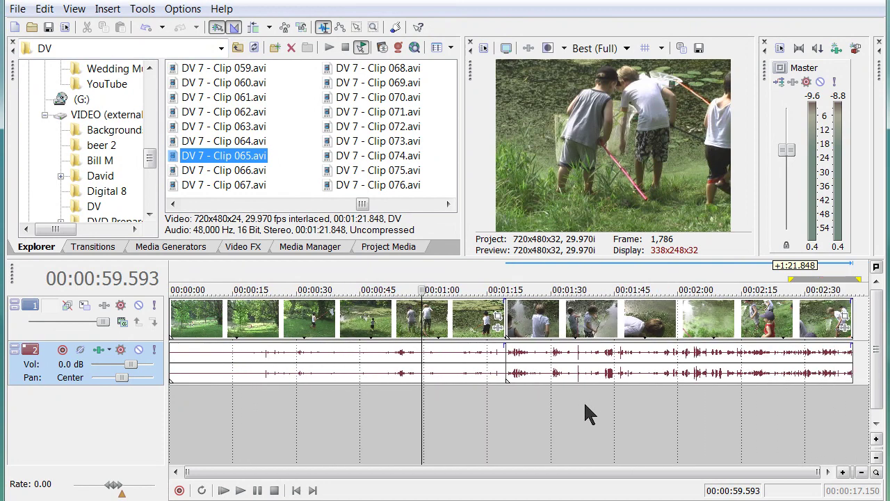
{"action": "left_click", "coordinate": [489, 410]}
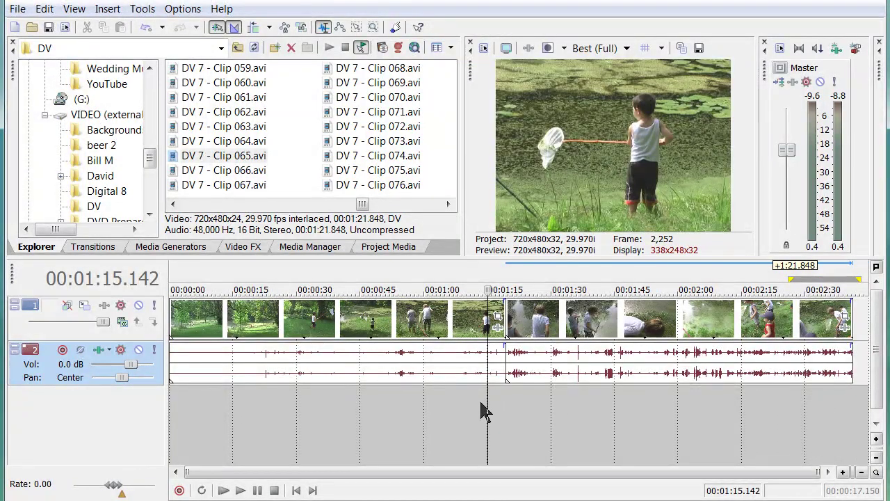
{"action": "left_click", "coordinate": [480, 407]}
{"action": "key", "text": "space"}
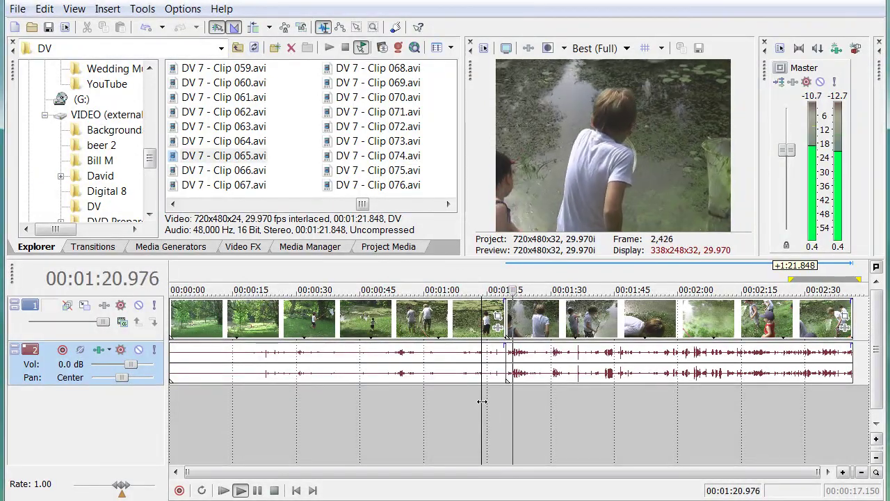
{"action": "key", "text": "Return"}
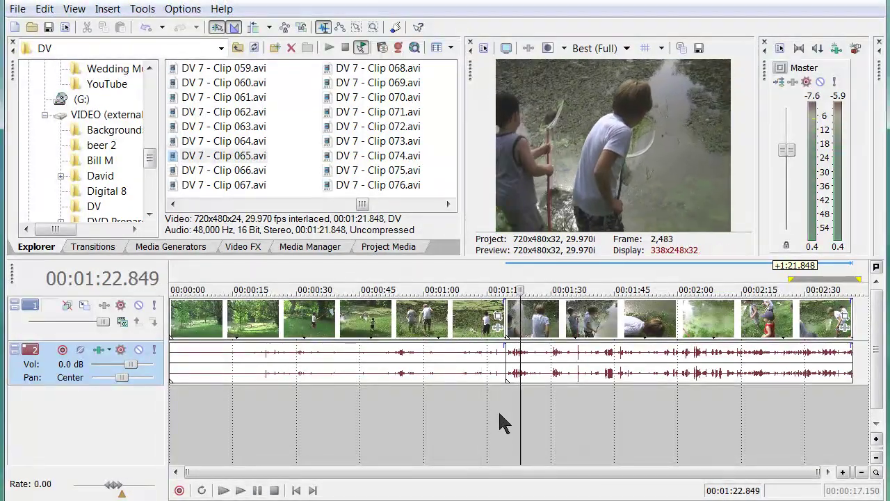
Slide Clip 065 left over the end of Clip 064 to create a 2.169-second overlap.
{"action": "scroll", "coordinate": [498, 409], "scroll_direction": "up", "scroll_amount": 3}
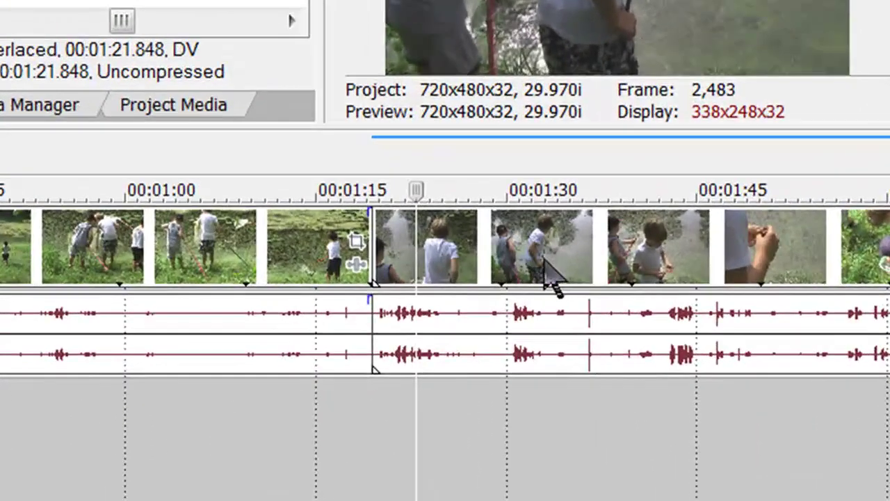
{"action": "scroll", "coordinate": [544, 264], "scroll_direction": "up", "scroll_amount": 2}
{"action": "left_click", "coordinate": [644, 251]}
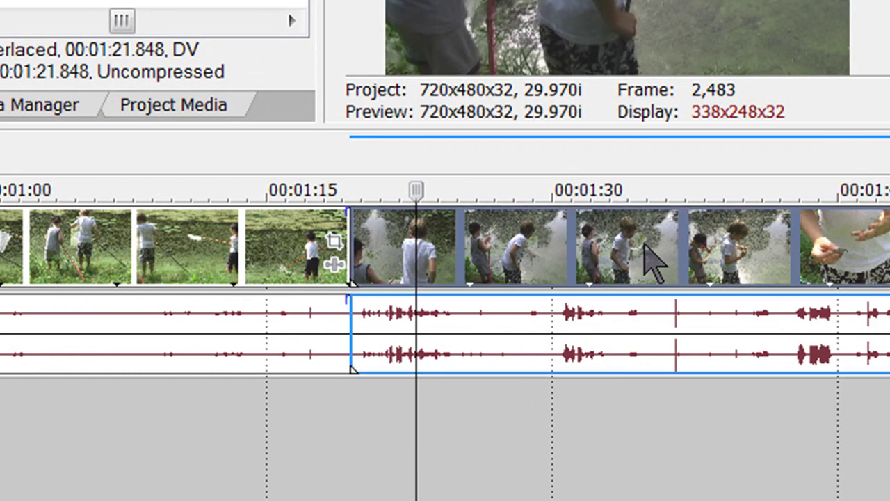
{"action": "left_click_drag", "start_coordinate": [644, 244], "coordinate": [602, 246]}
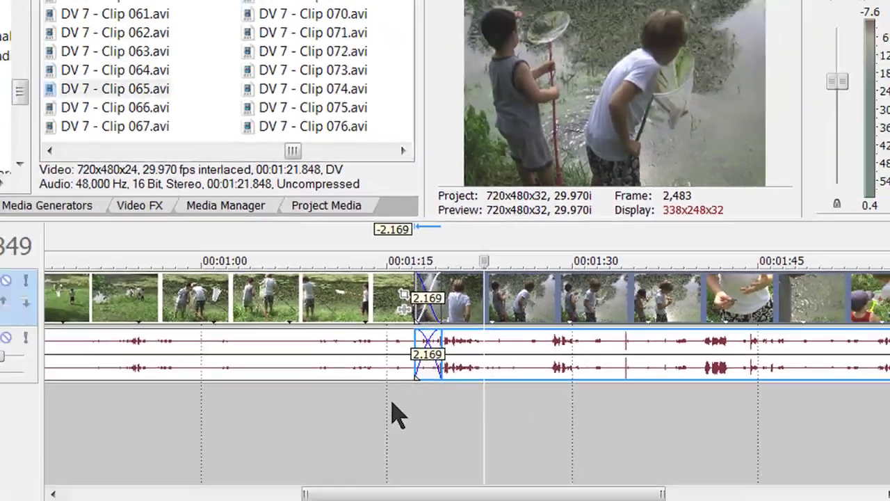
Play through the crossfade from 00:01:14.808, then jump to the next clip edge at 00:01:32.926.
{"action": "left_click", "coordinate": [312, 410]}
{"action": "left_click", "coordinate": [301, 409]}
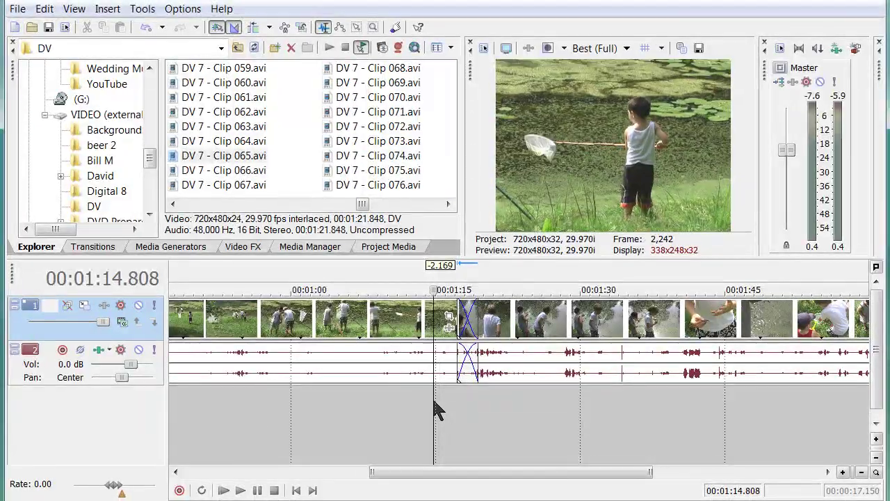
{"action": "key", "text": "space"}
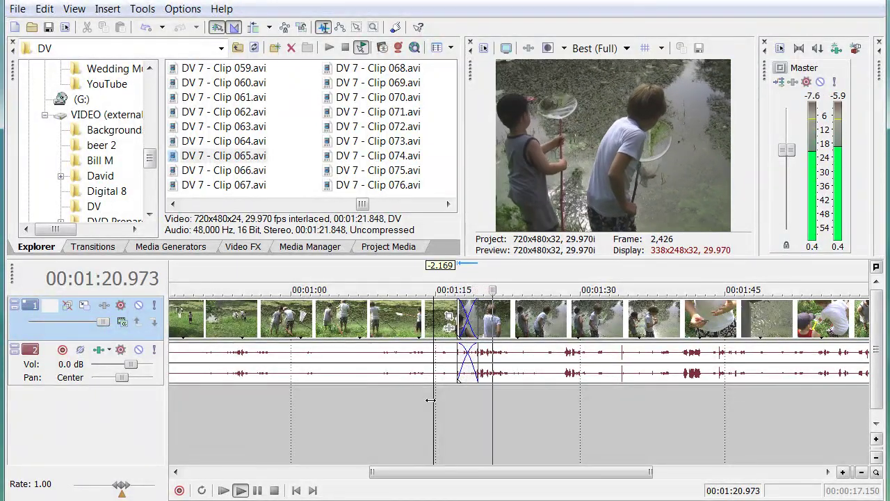
{"action": "key", "text": "space"}
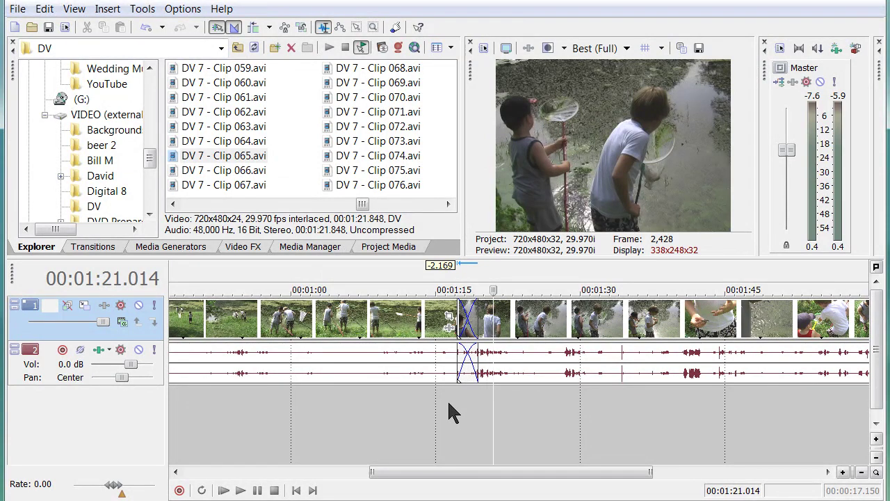
{"action": "scroll", "coordinate": [447, 399], "scroll_direction": "down", "scroll_amount": 2}
{"action": "key", "text": "Right"}
{"action": "scroll", "coordinate": [458, 399], "scroll_direction": "down", "scroll_amount": 1}
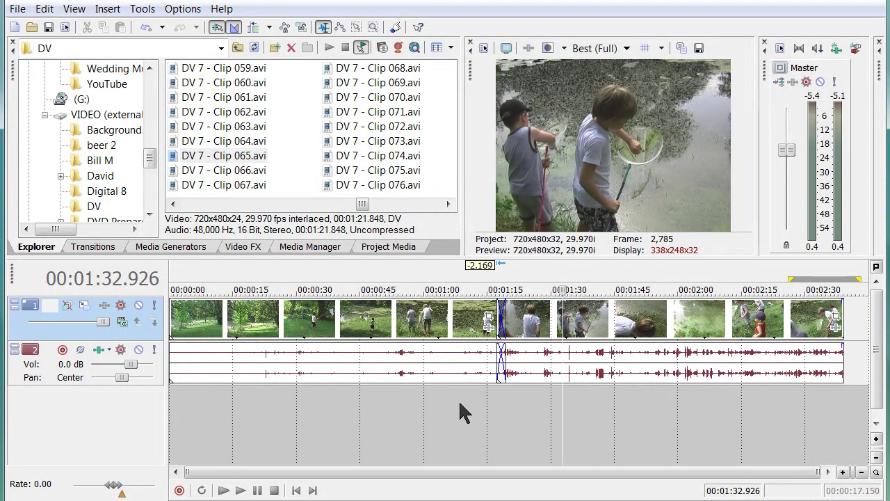
{"action": "left_click", "coordinate": [503, 402]}
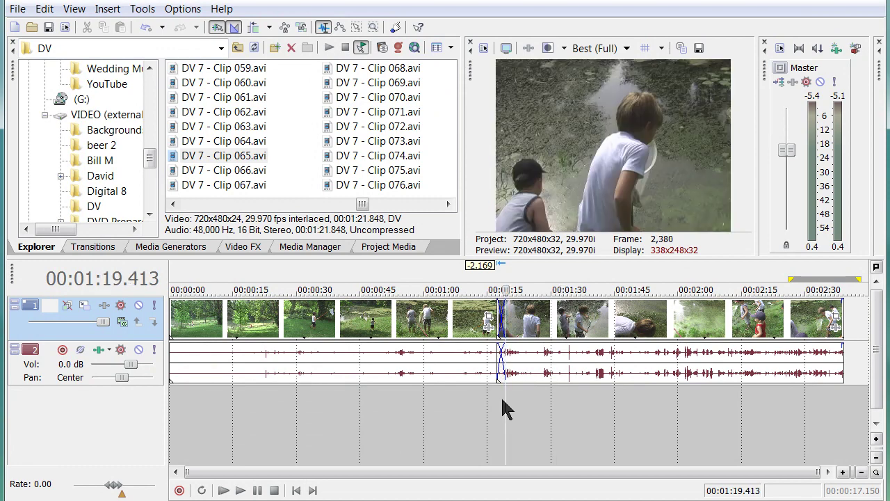
{"action": "scroll", "coordinate": [503, 400], "scroll_direction": "up", "scroll_amount": 6}
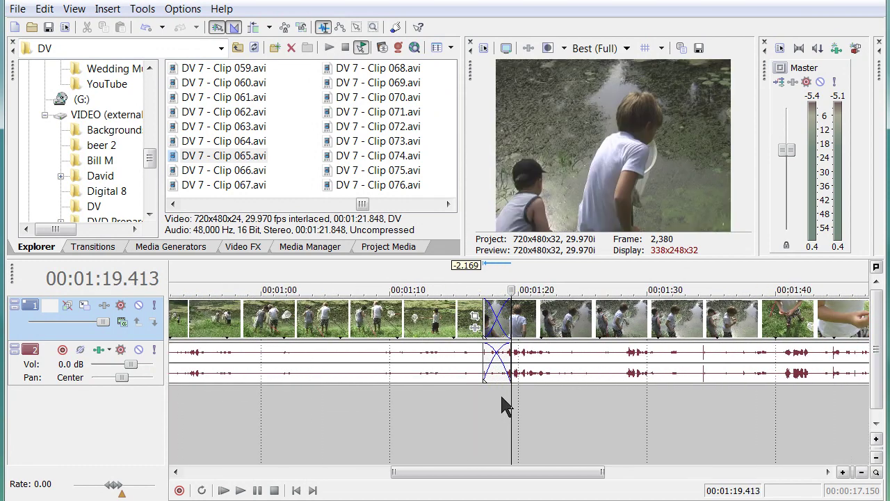
{"action": "scroll", "coordinate": [501, 398], "scroll_direction": "up", "scroll_amount": 5}
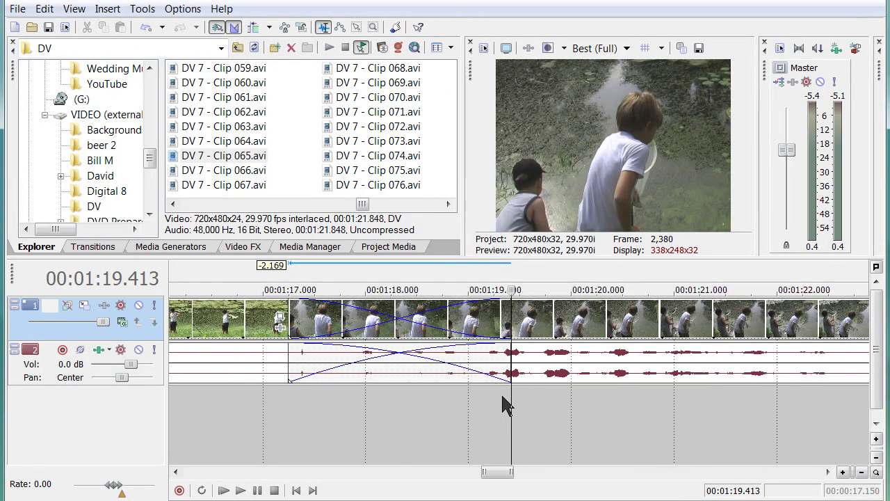
{"action": "scroll", "coordinate": [504, 405], "scroll_direction": "up", "scroll_amount": 2}
{"action": "scroll", "coordinate": [503, 405], "scroll_direction": "down", "scroll_amount": 4}
{"action": "scroll", "coordinate": [502, 400], "scroll_direction": "down", "scroll_amount": 4}
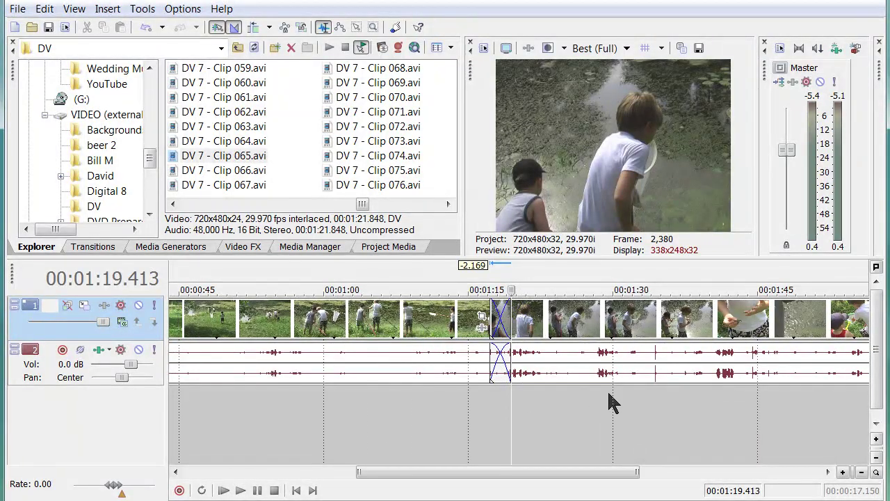
{"action": "left_click", "coordinate": [603, 389]}
{"action": "scroll", "coordinate": [601, 390], "scroll_direction": "up", "scroll_amount": 3}
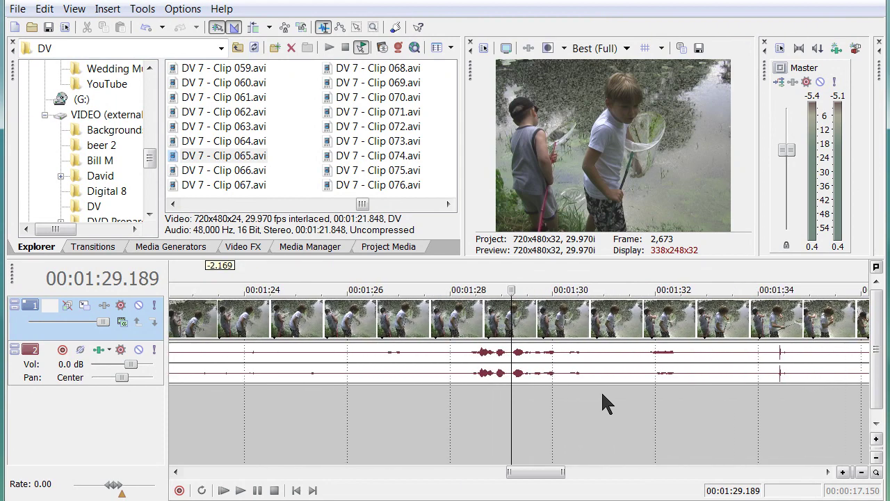
{"action": "scroll", "coordinate": [600, 390], "scroll_direction": "up", "scroll_amount": 4}
{"action": "left_click", "coordinate": [563, 408]}
{"action": "scroll", "coordinate": [562, 407], "scroll_direction": "up", "scroll_amount": 8}
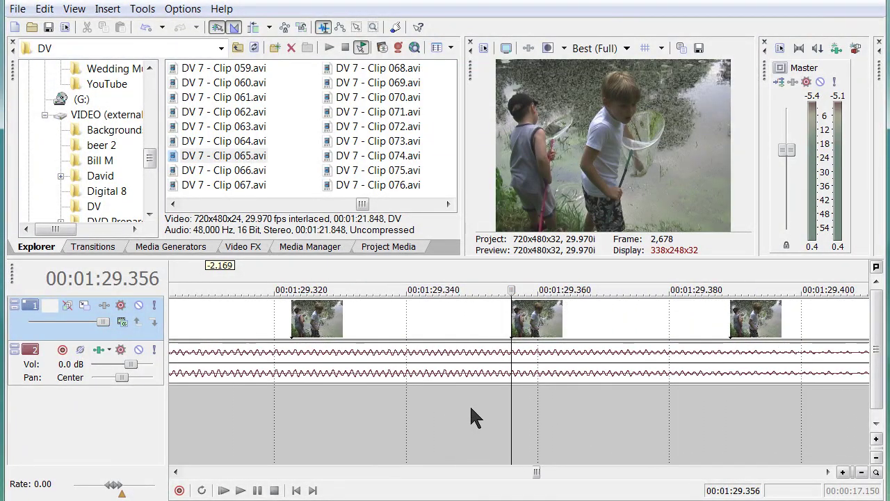
{"action": "scroll", "coordinate": [471, 407], "scroll_direction": "down", "scroll_amount": 12}
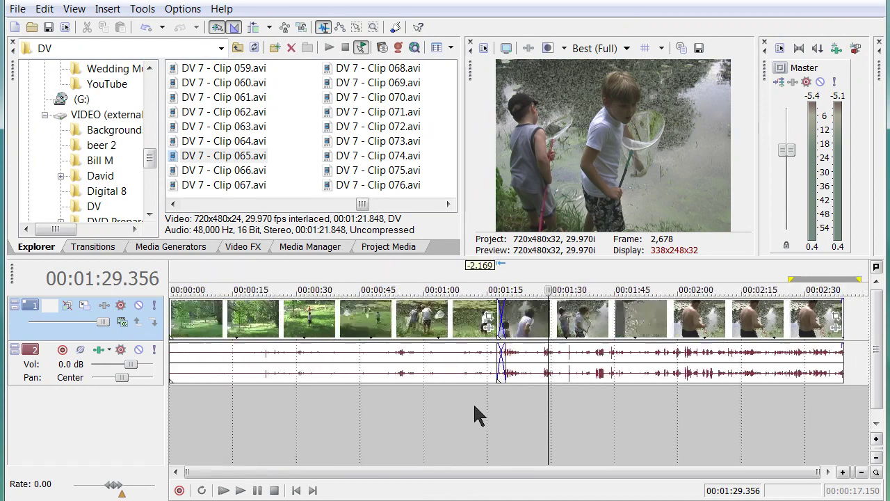
{"action": "left_click", "coordinate": [395, 403]}
{"action": "scroll", "coordinate": [396, 402], "scroll_direction": "up", "scroll_amount": 4}
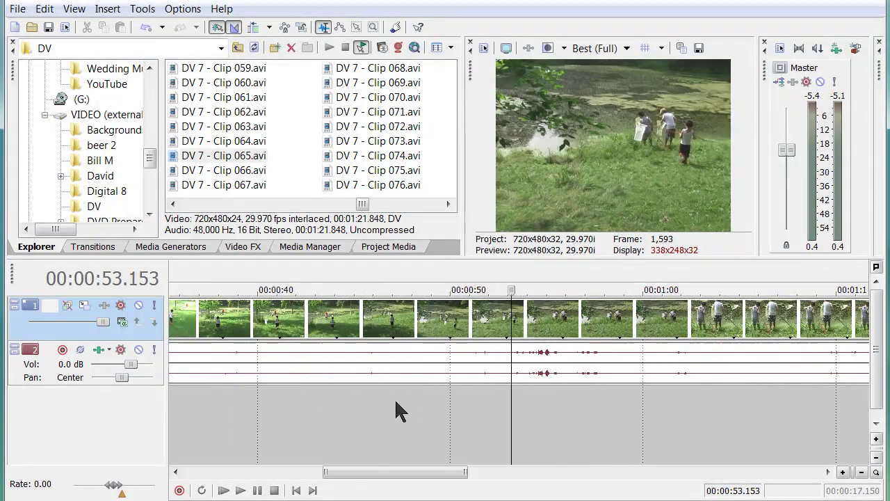
{"action": "scroll", "coordinate": [494, 401], "scroll_direction": "down", "scroll_amount": 8}
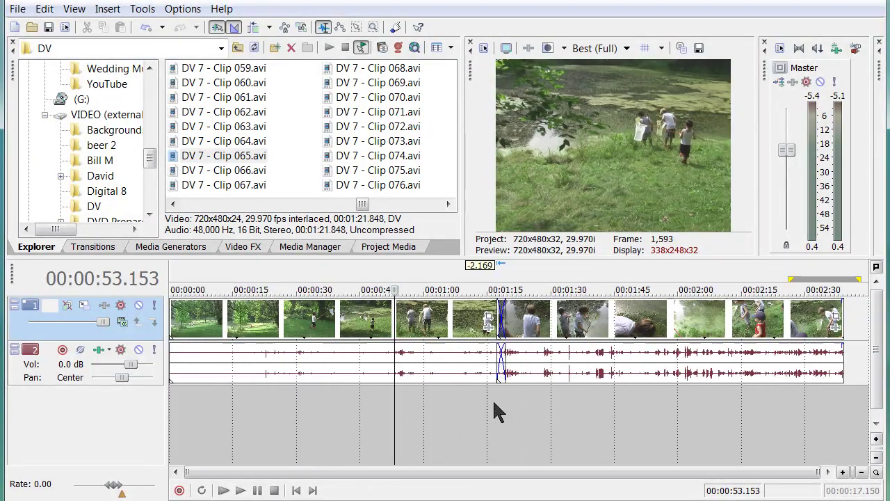
{"action": "left_click", "coordinate": [545, 402]}
{"action": "scroll", "coordinate": [545, 401], "scroll_direction": "up", "scroll_amount": 8}
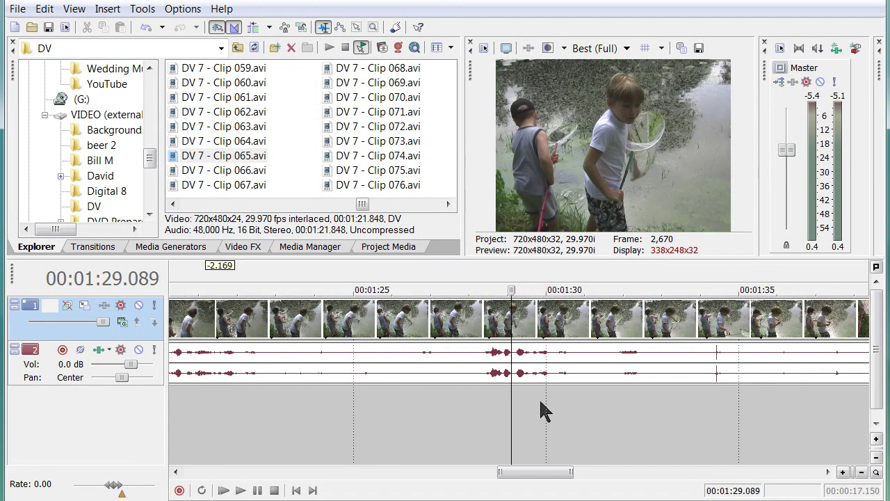
{"action": "scroll", "coordinate": [540, 402], "scroll_direction": "up", "scroll_amount": 3}
{"action": "left_click", "coordinate": [491, 402]}
{"action": "scroll", "coordinate": [491, 401], "scroll_direction": "up", "scroll_amount": 6}
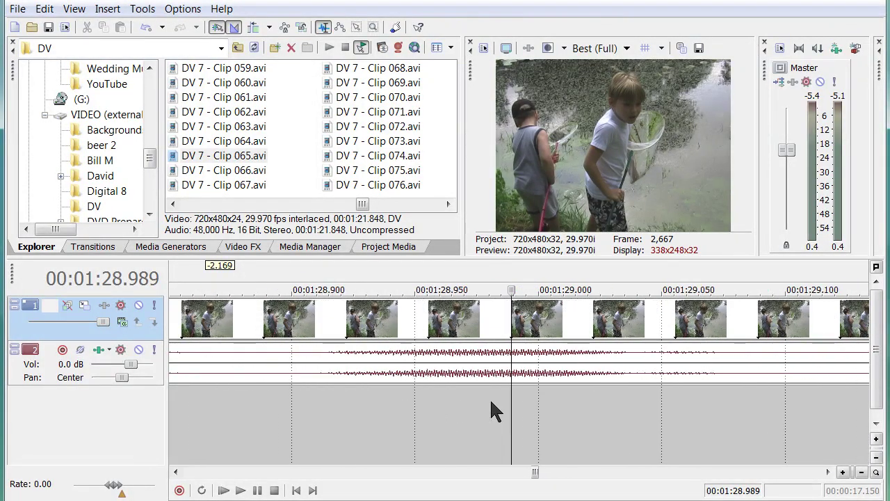
{"action": "scroll", "coordinate": [490, 402], "scroll_direction": "down", "scroll_amount": 15}
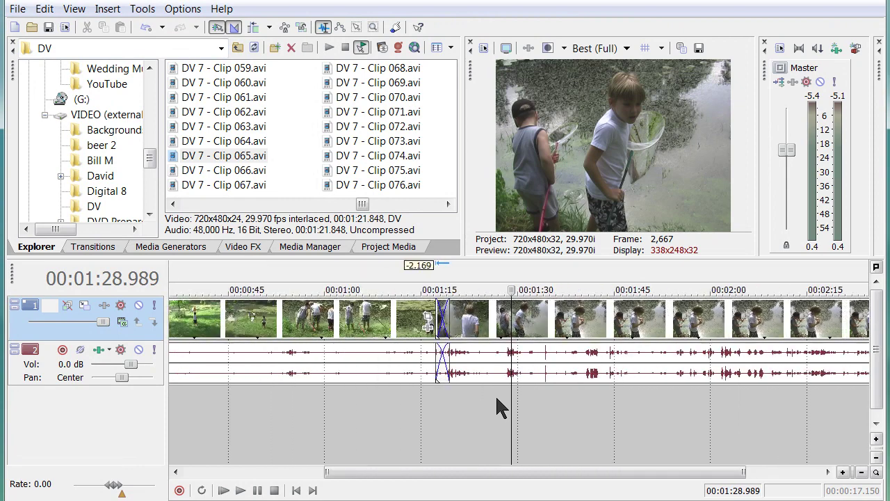
{"action": "scroll", "coordinate": [496, 401], "scroll_direction": "up", "scroll_amount": 4}
{"action": "scroll", "coordinate": [496, 401], "scroll_direction": "down", "scroll_amount": 6}
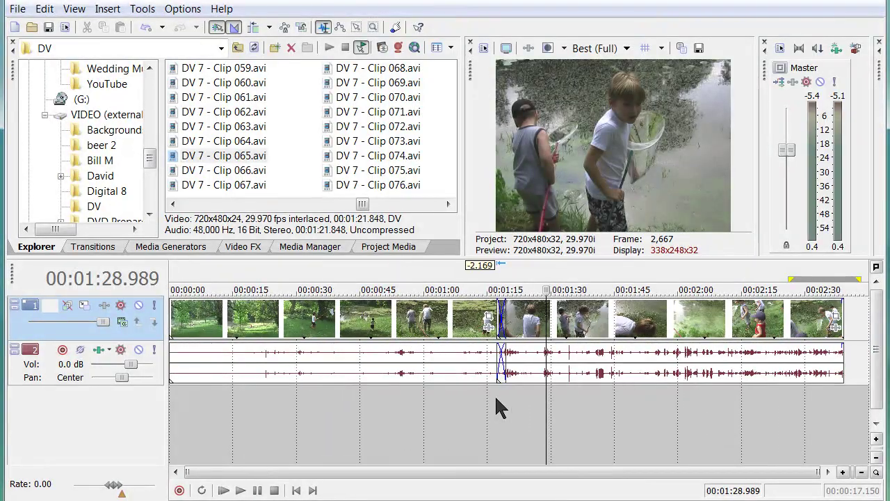